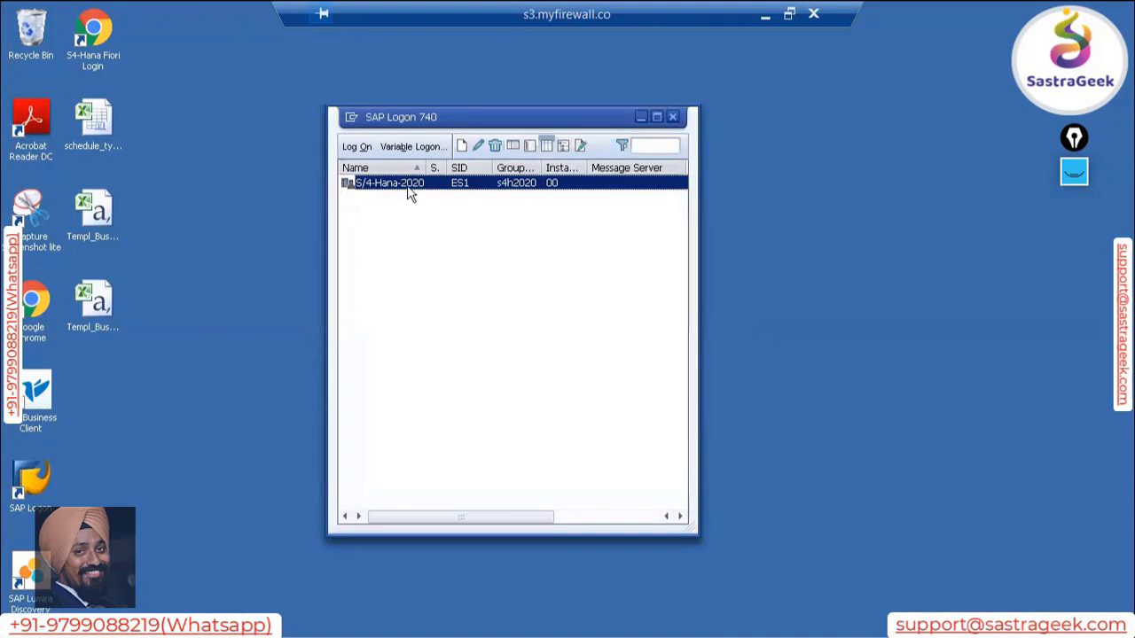
Open the S/4-Hana-2020 system and try to log on with the user name and account password
double_click(410, 193)
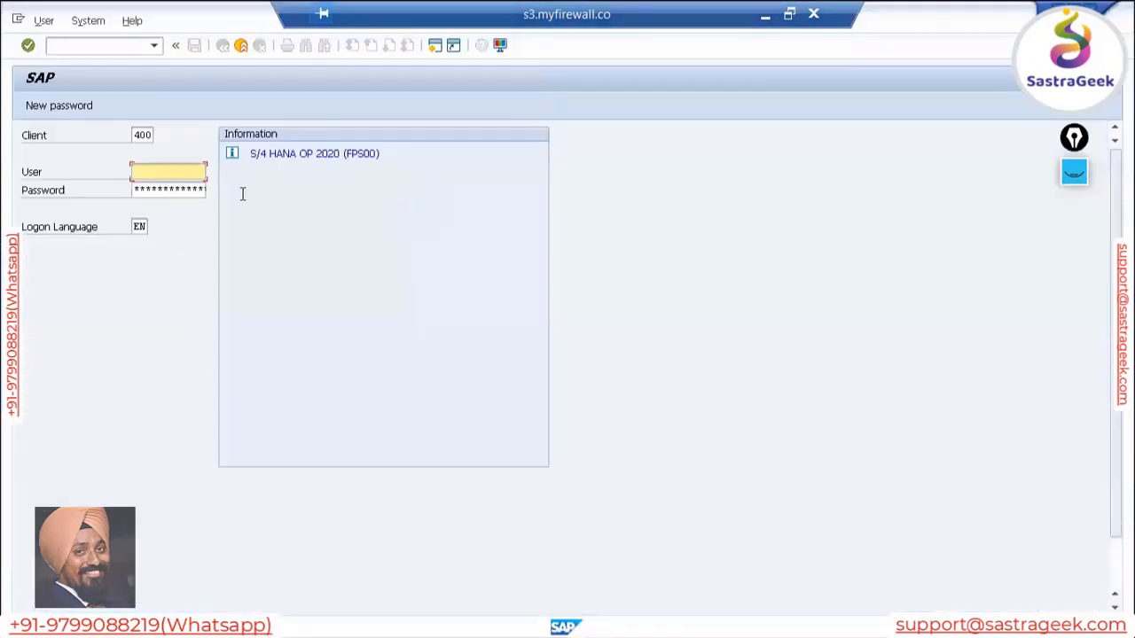
type("parminder")
key("Tab")
type("****")
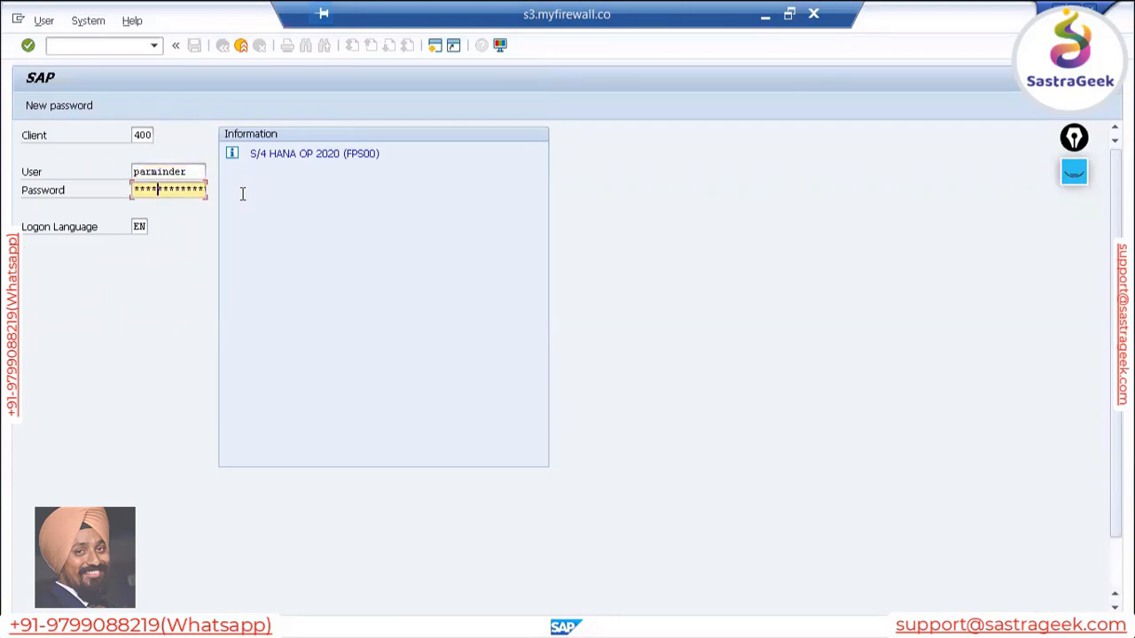
type("*****")
key("Return")
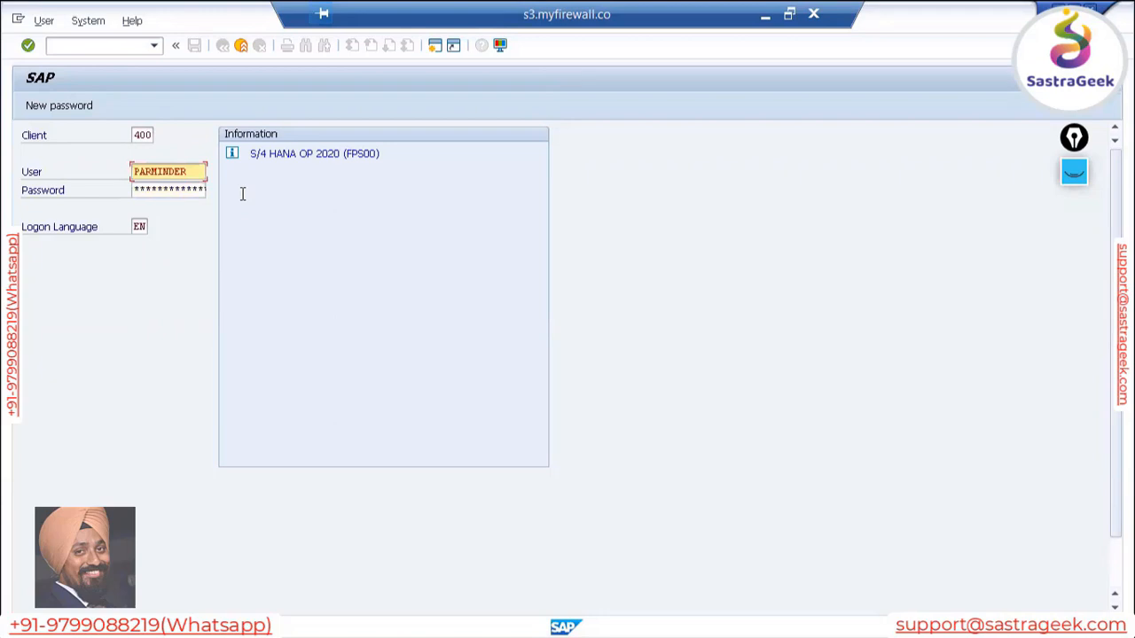
Re-enter the account password and complete the logon to client 400
key("Tab")
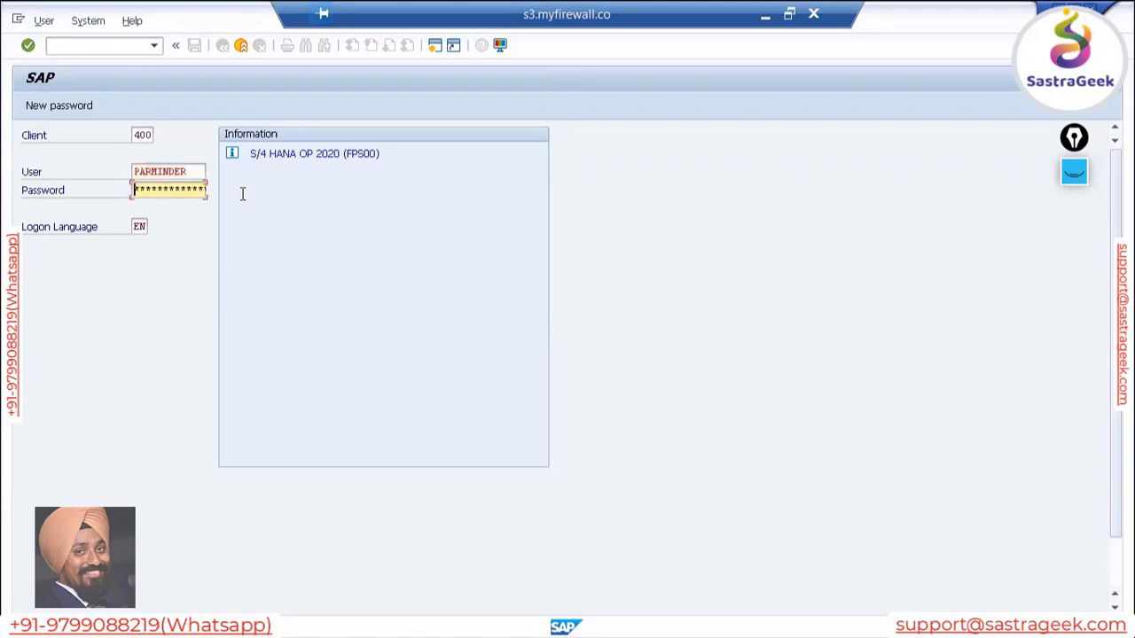
type("**********")
key("Return")
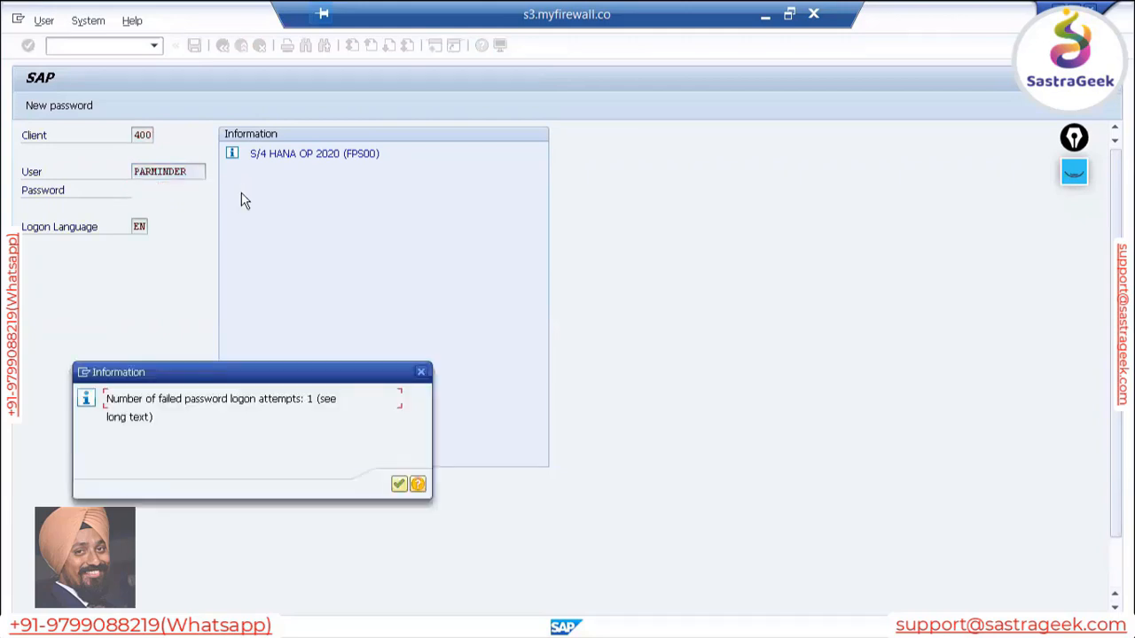
key("Return")
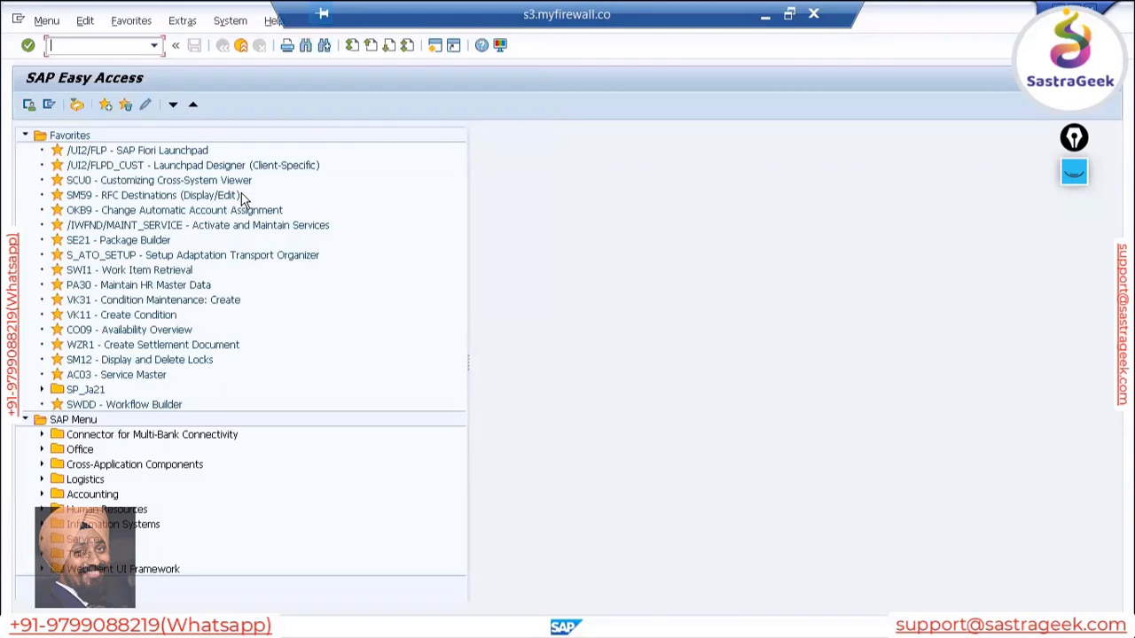
Start transaction BP and open business partner SG1501
type("bp")
key("Return")
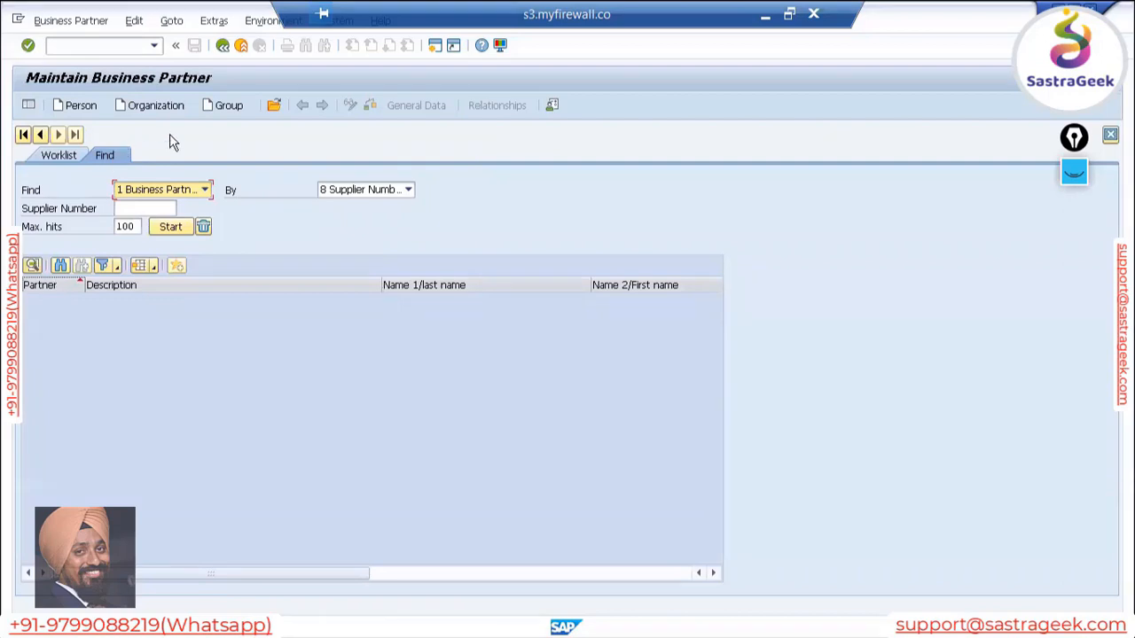
left_click(276, 107)
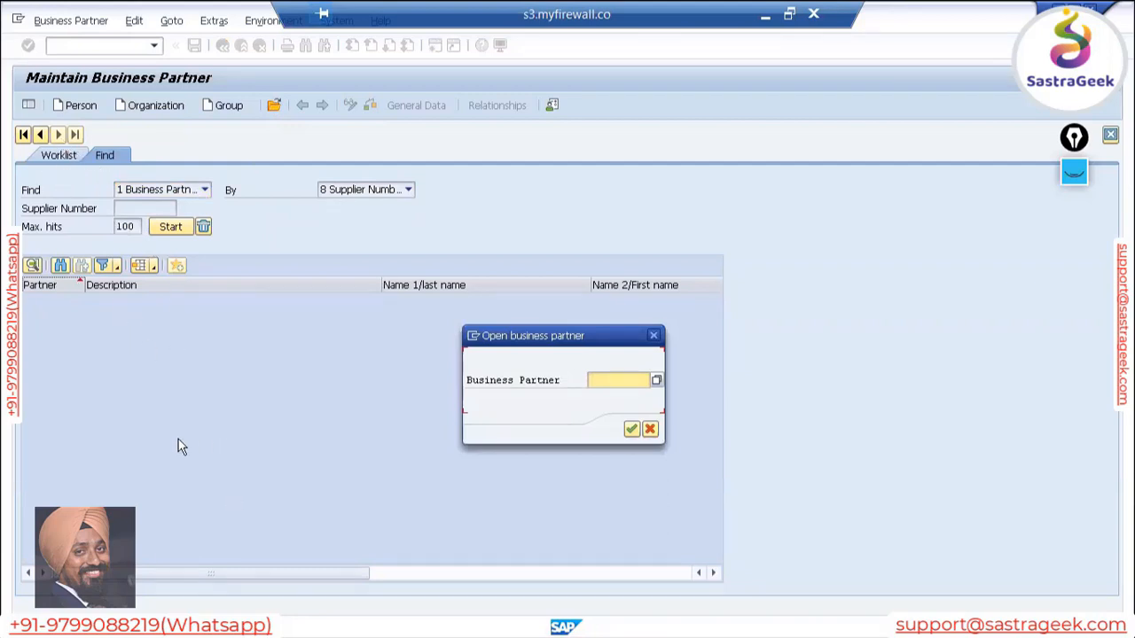
left_click(626, 379)
type("s")
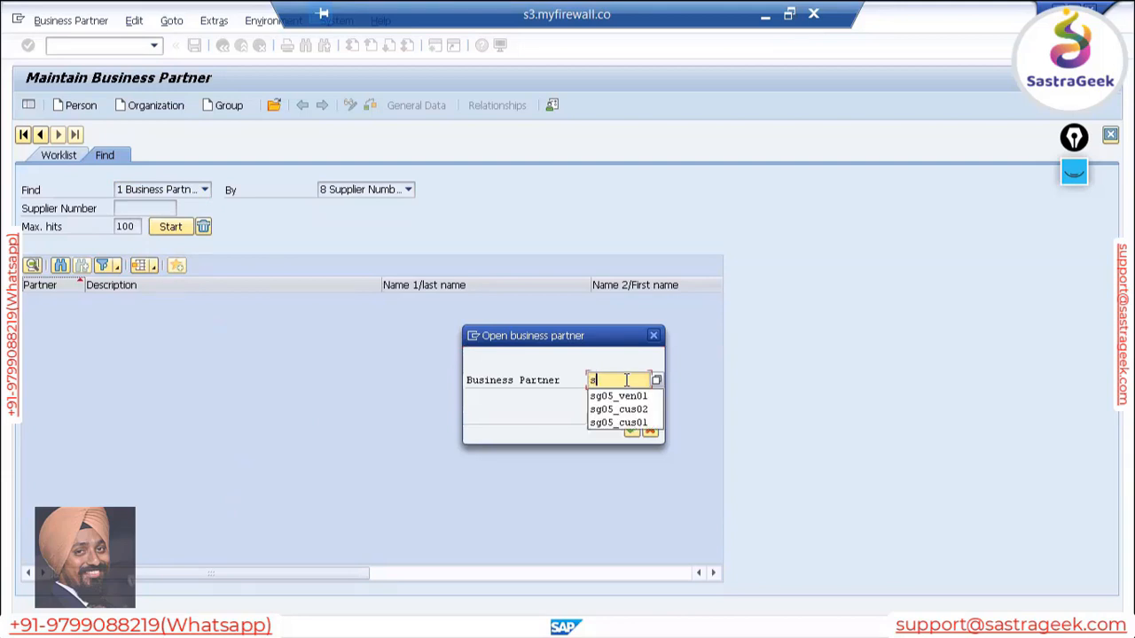
type("gl")
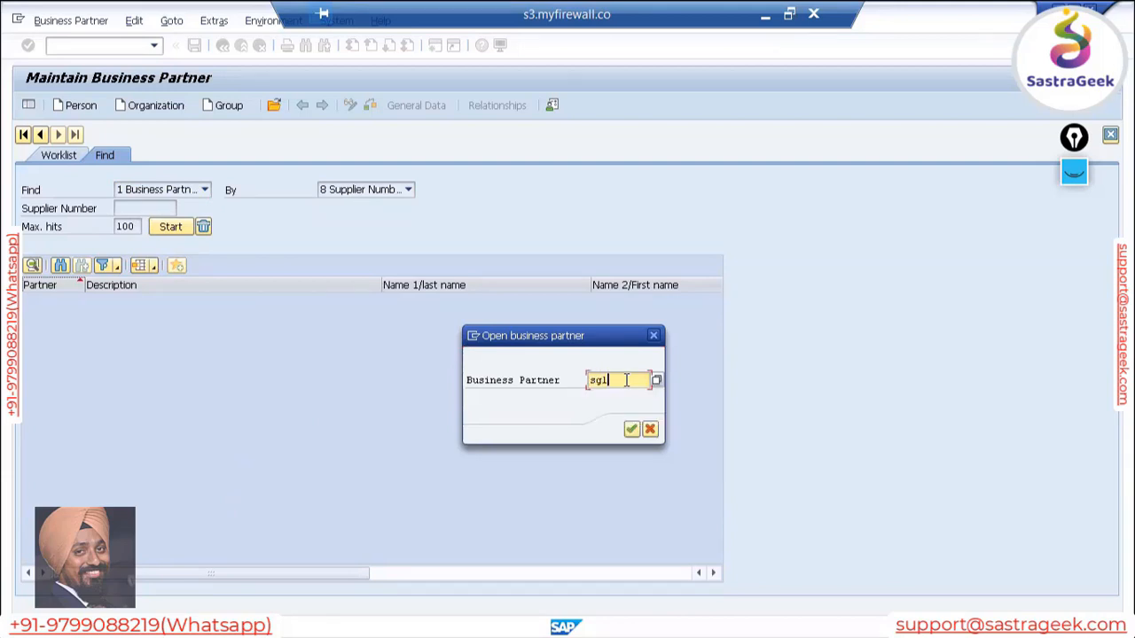
type("501")
key("Return")
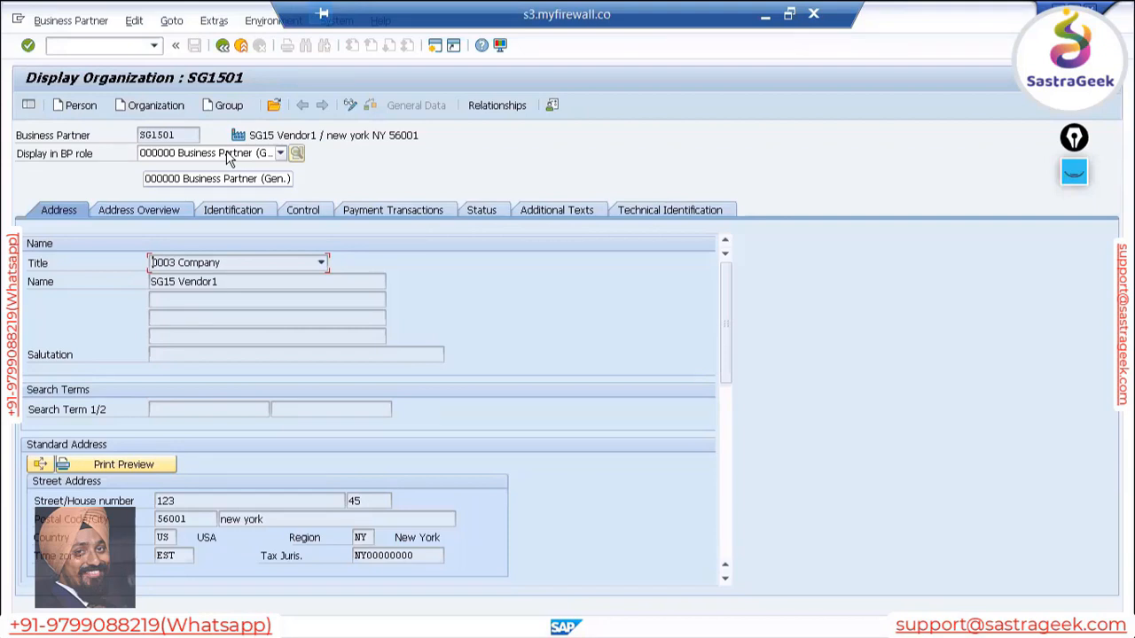
Switch to the PowerPoint deck and look through the business partner slides up to the Business Partner Data Model on slide 5
left_click(763, 20)
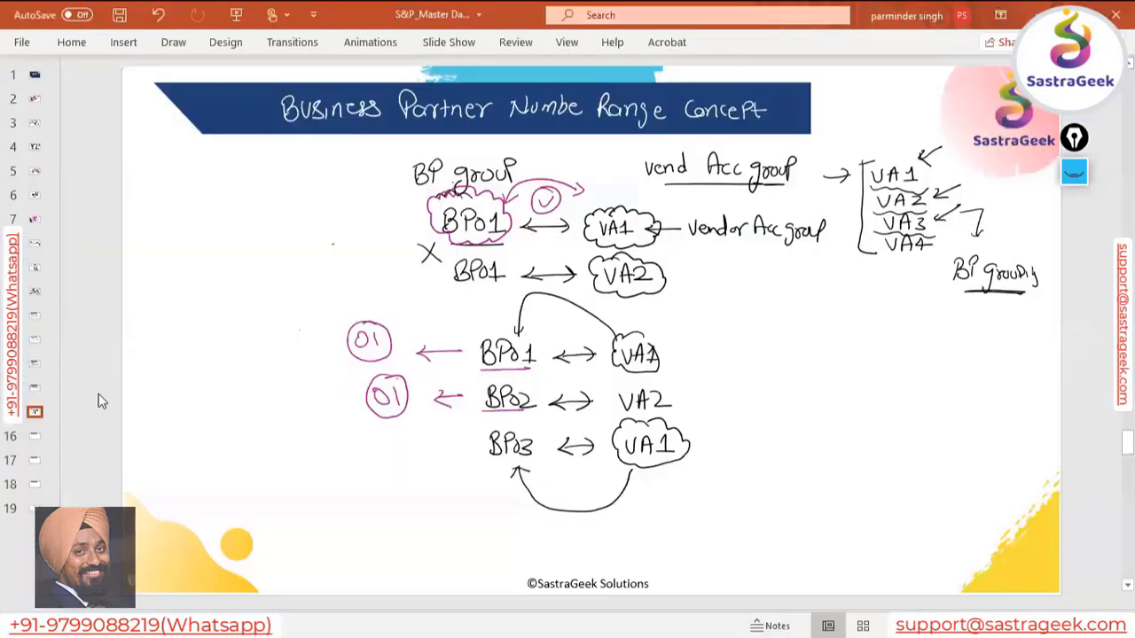
left_click(35, 269)
left_click(34, 244)
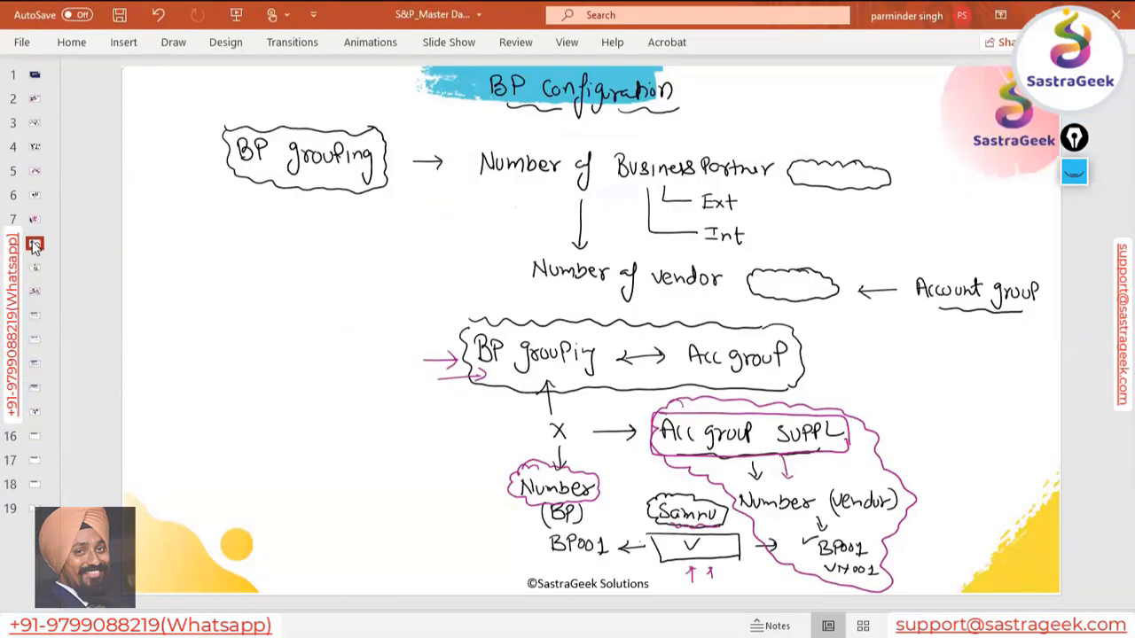
left_click(34, 221)
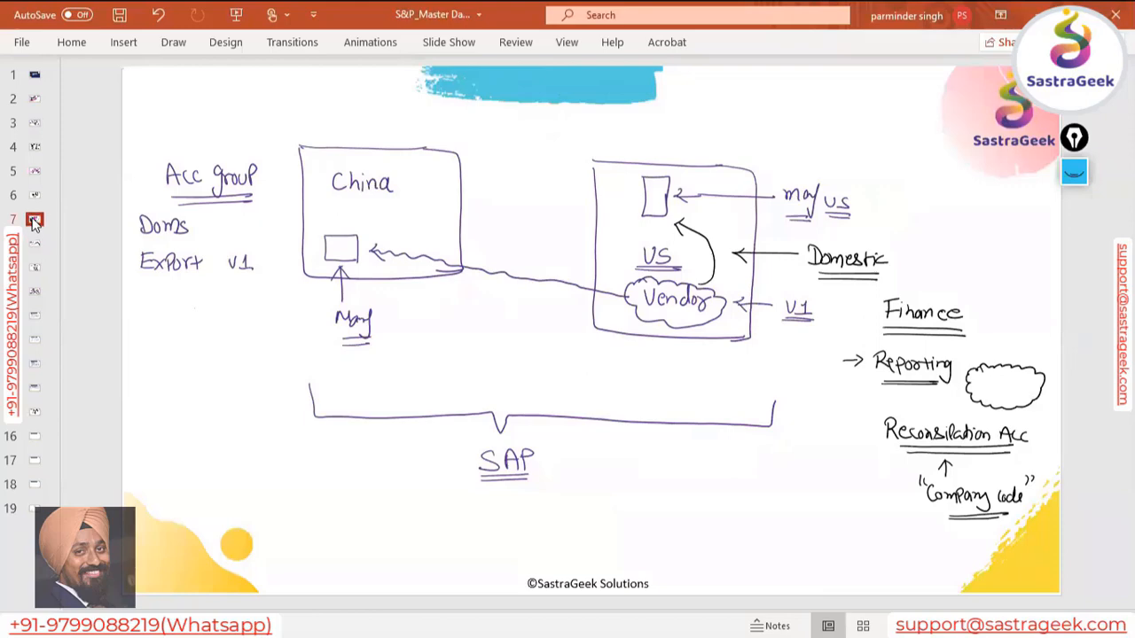
left_click(35, 293)
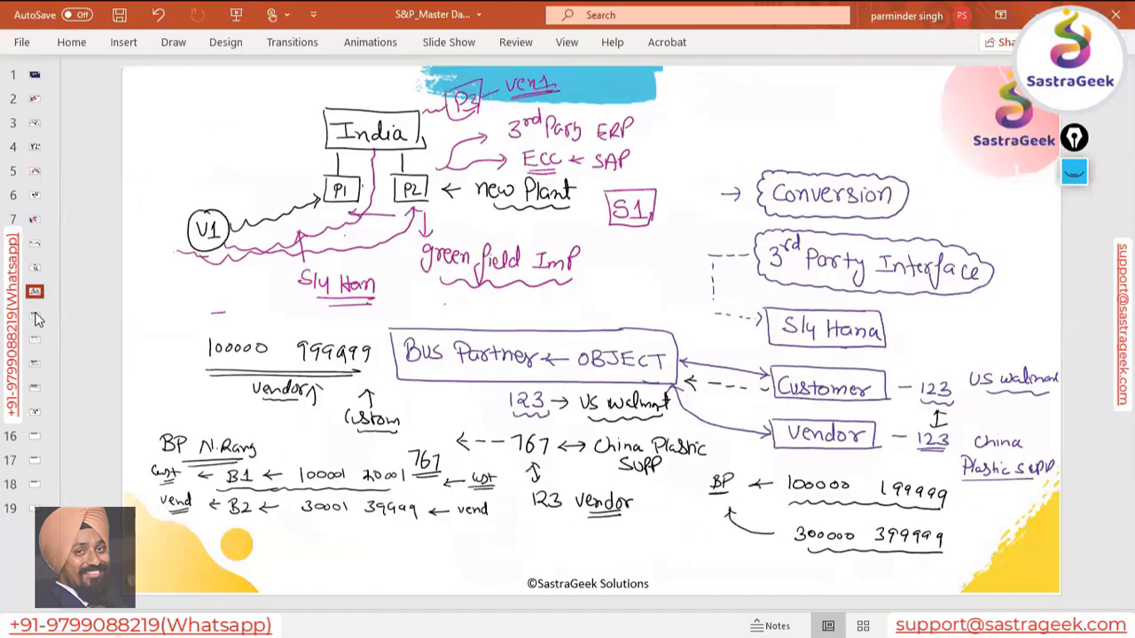
left_click(34, 148)
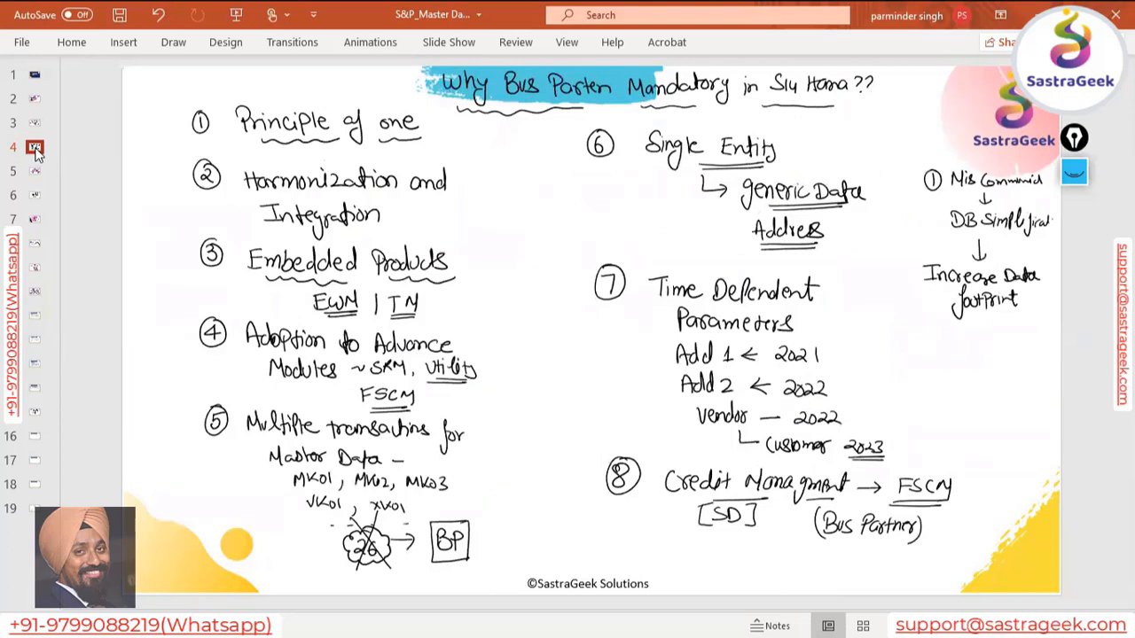
key("Down")
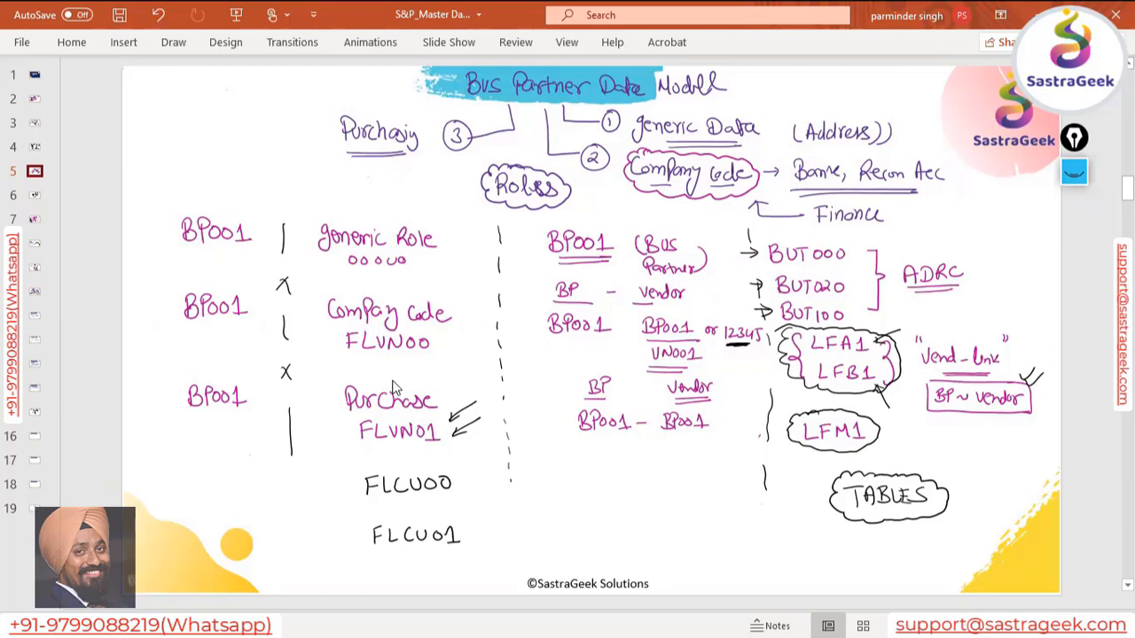
Return to SAP and check which BP roles are available for SG1501 in display mode
key("alt+Tab")
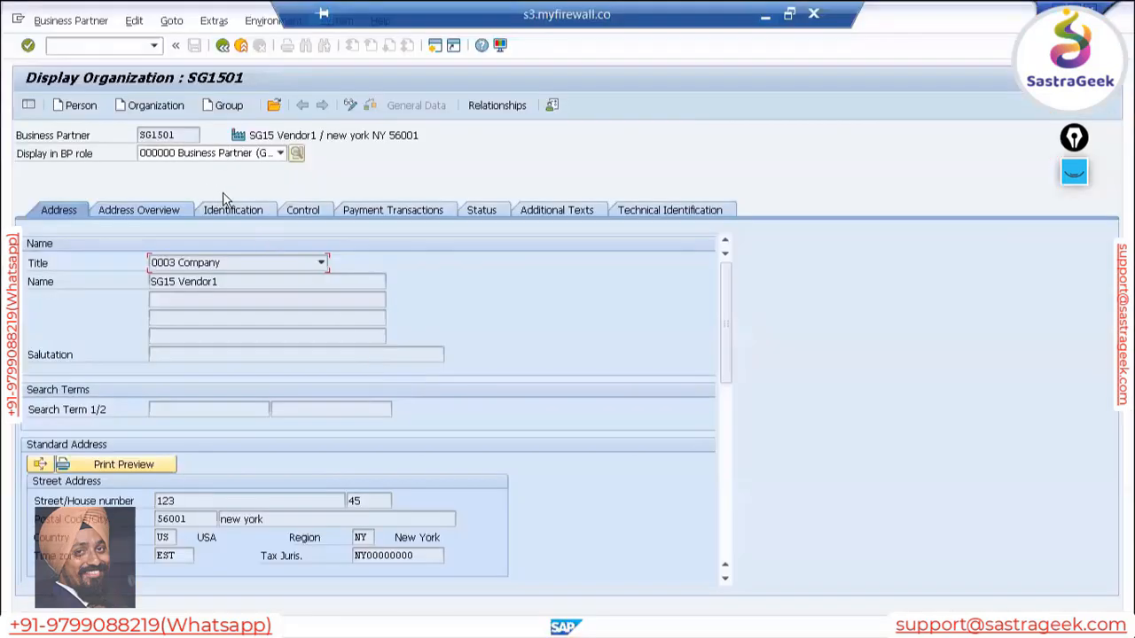
left_click(280, 153)
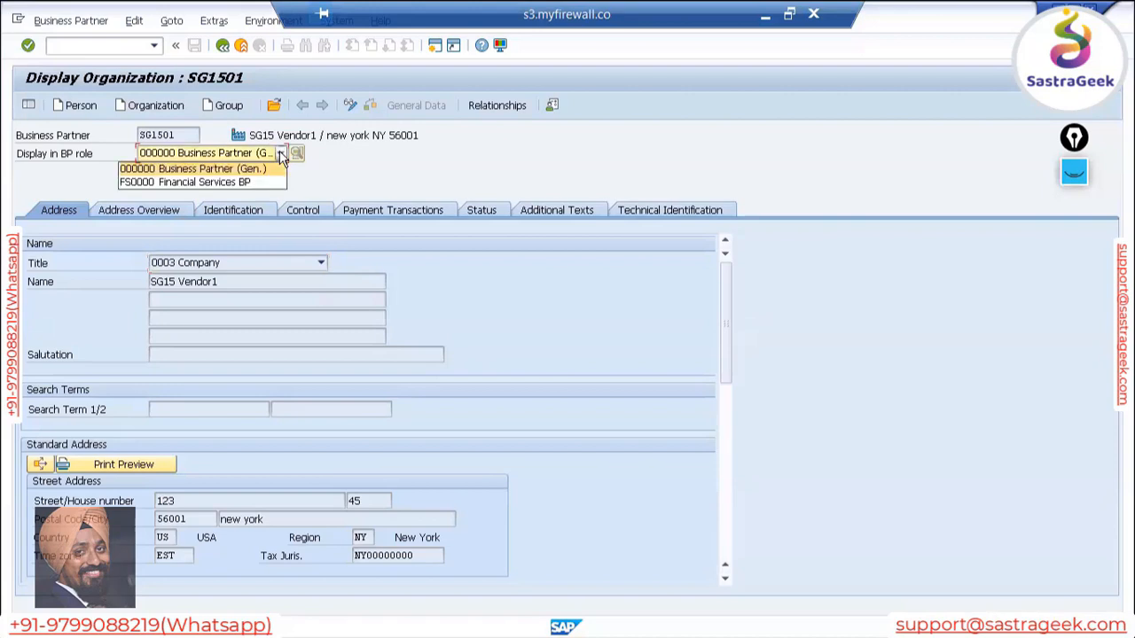
left_click(280, 152)
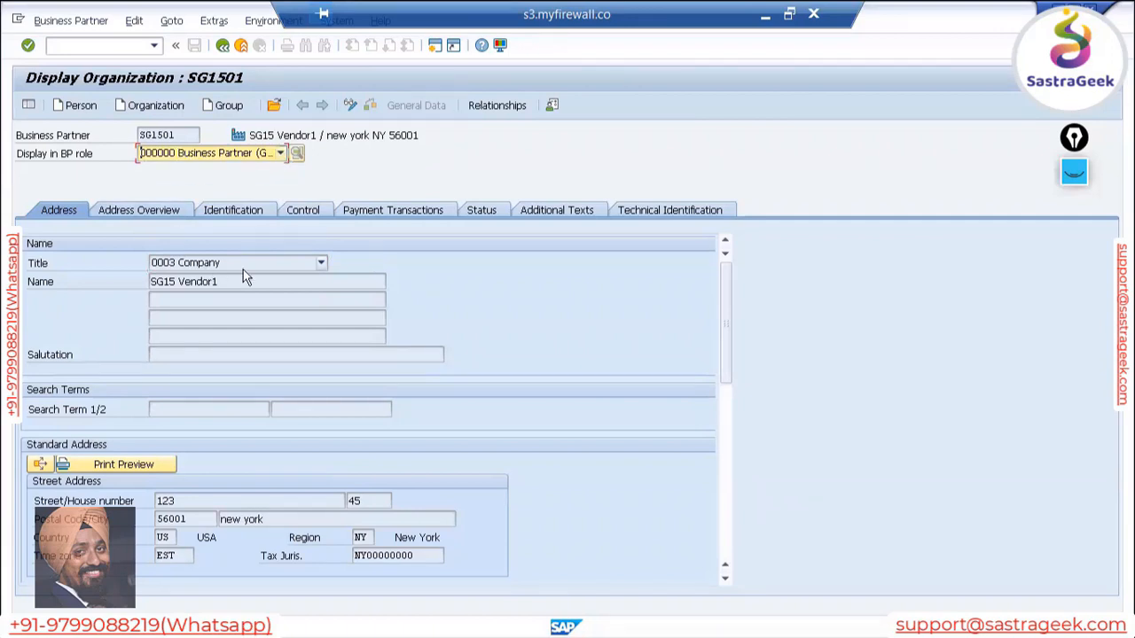
Put business partner SG1501 in change mode and assign the role FLVN00 Supplier (Fin.Accounting)
left_click(350, 106)
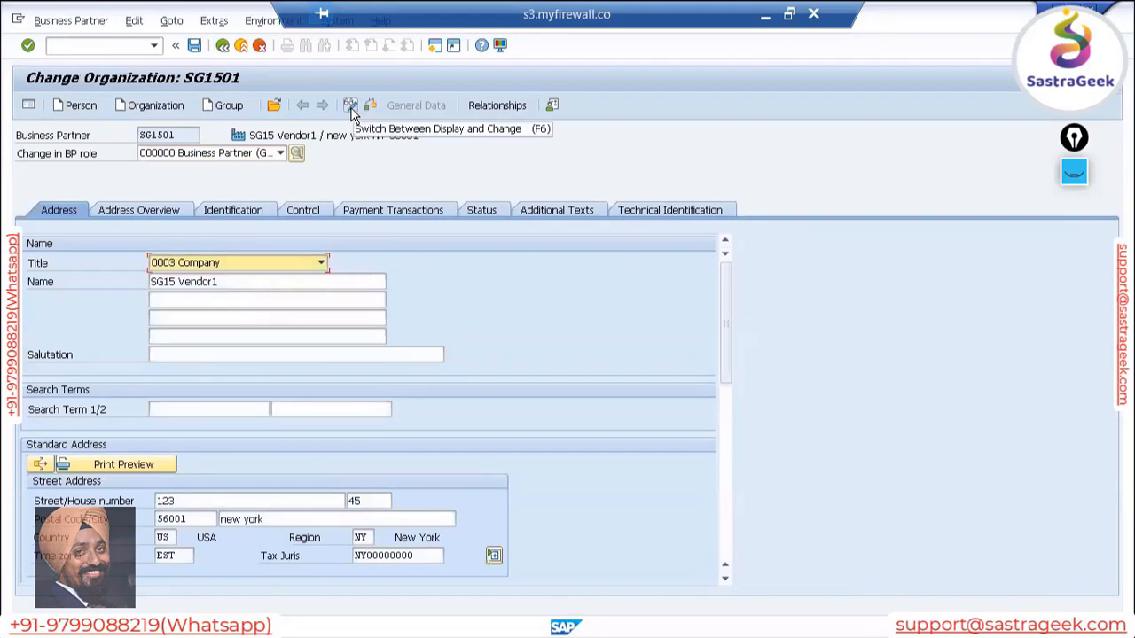
left_click(280, 154)
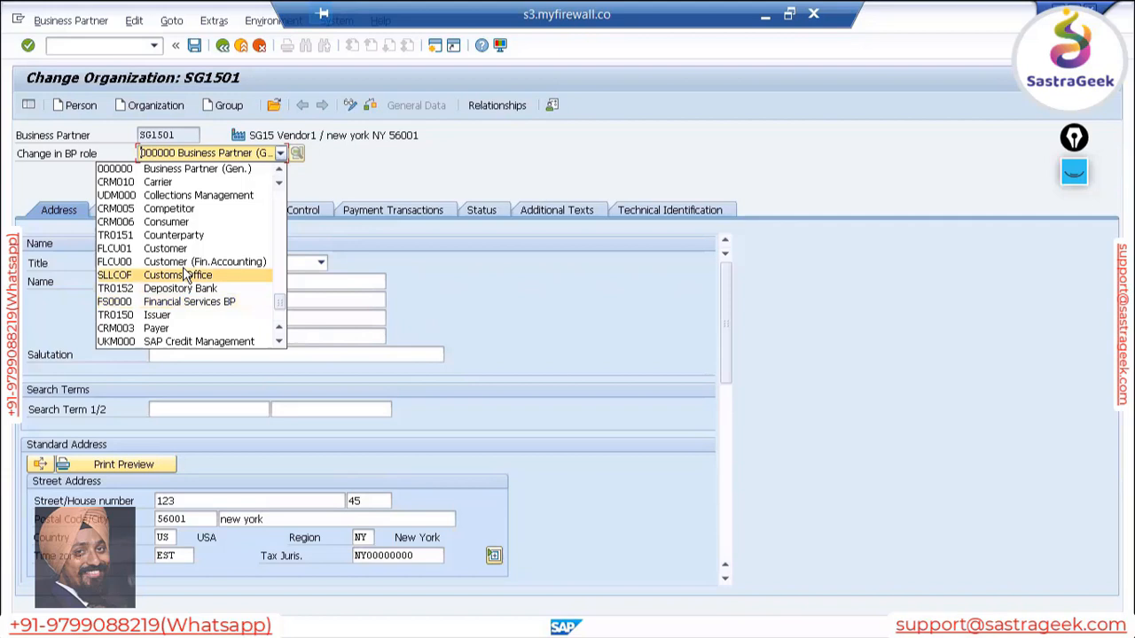
scroll(185, 277, "down", 2)
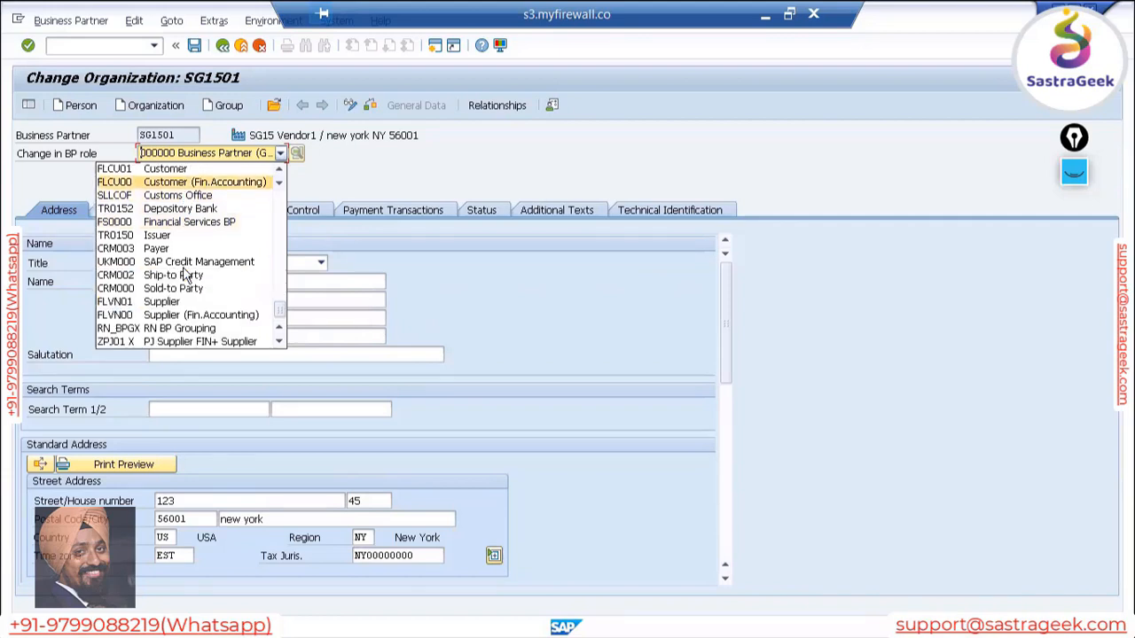
left_click(177, 316)
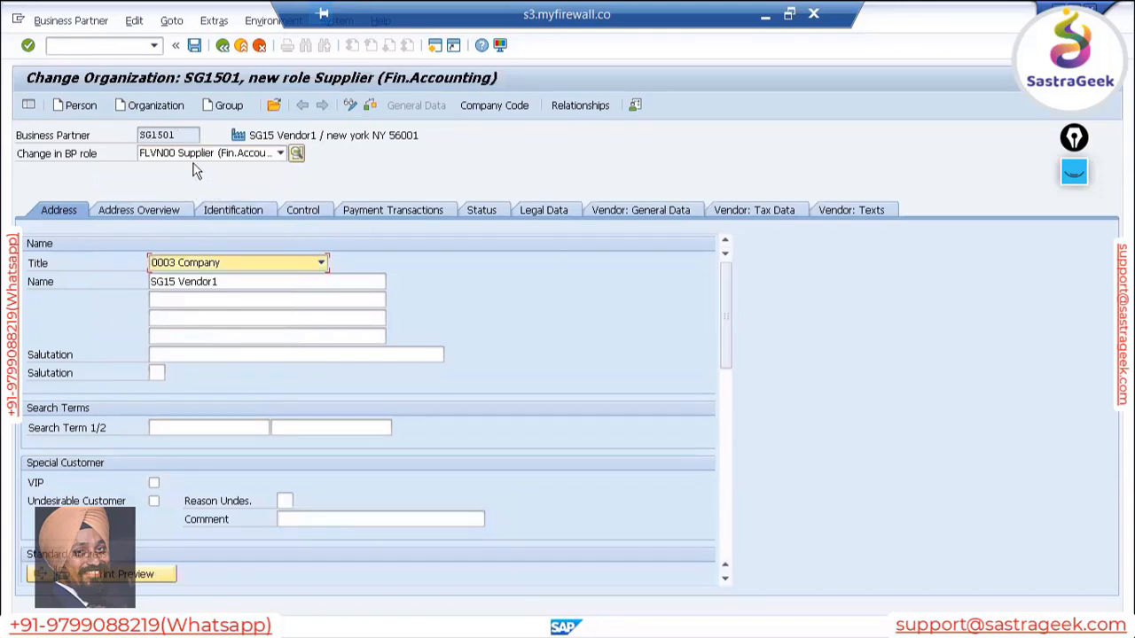
Open the company code data of the new supplier role and enter company code SG15
left_click(499, 105)
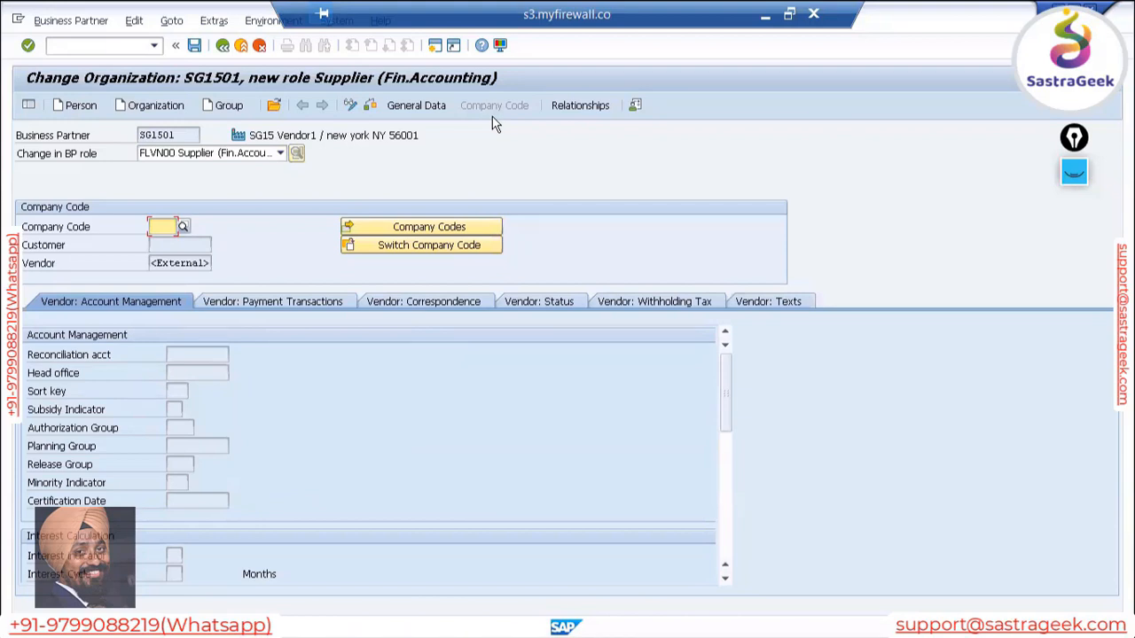
type("sg15")
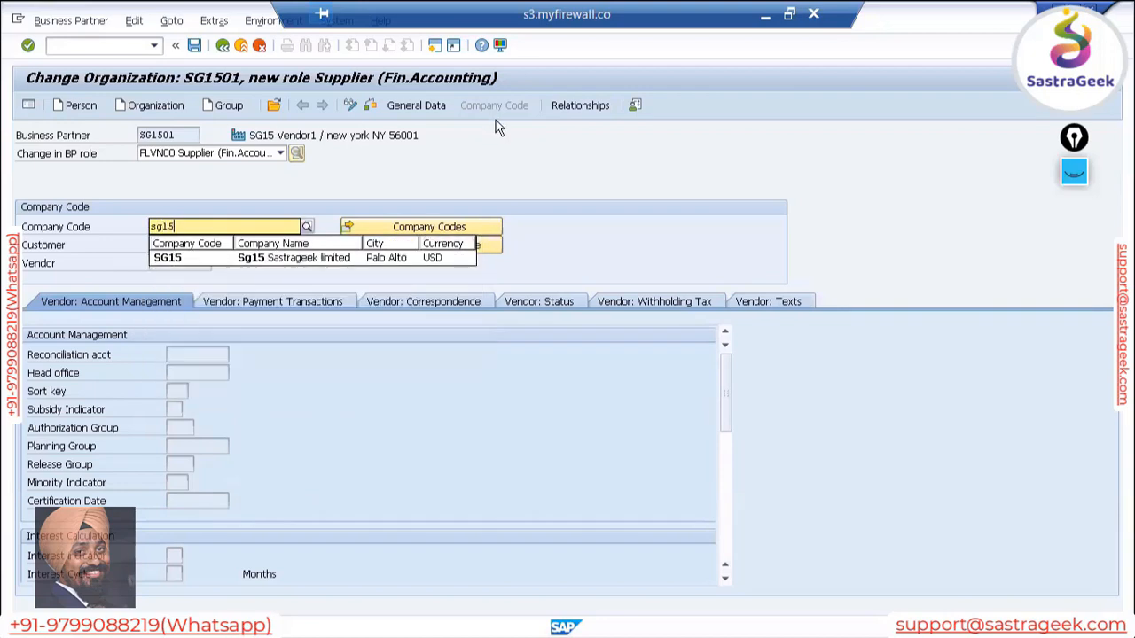
left_click(185, 257)
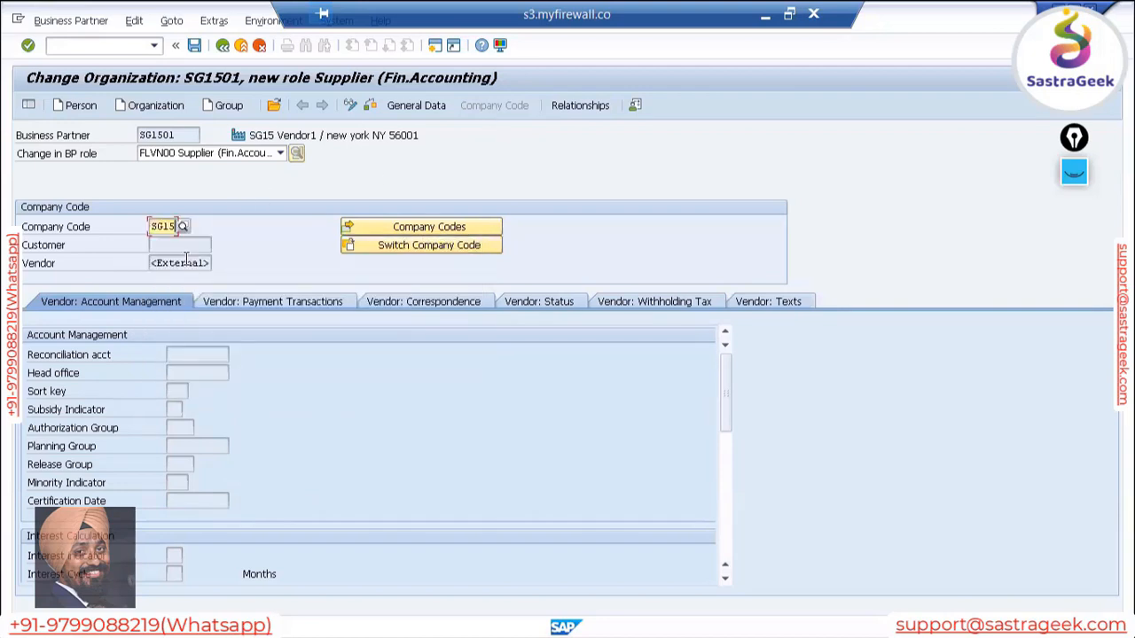
key("Return")
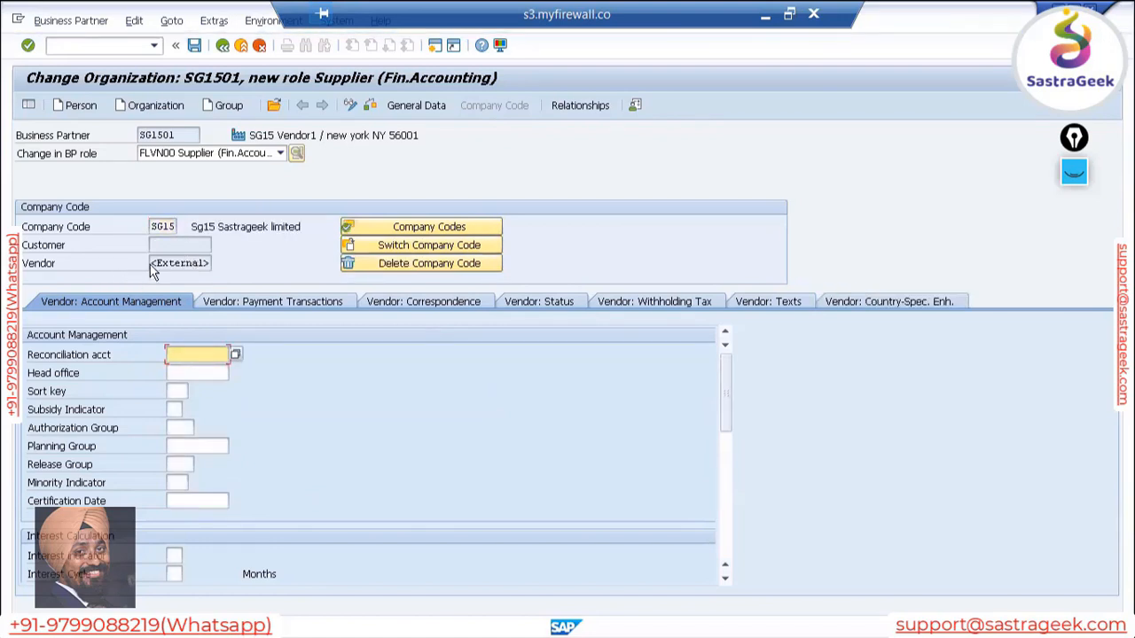
Compare the vendor number assignment in the company code data with the business partner number
left_click_drag(152, 262, 203, 258)
left_click(174, 245)
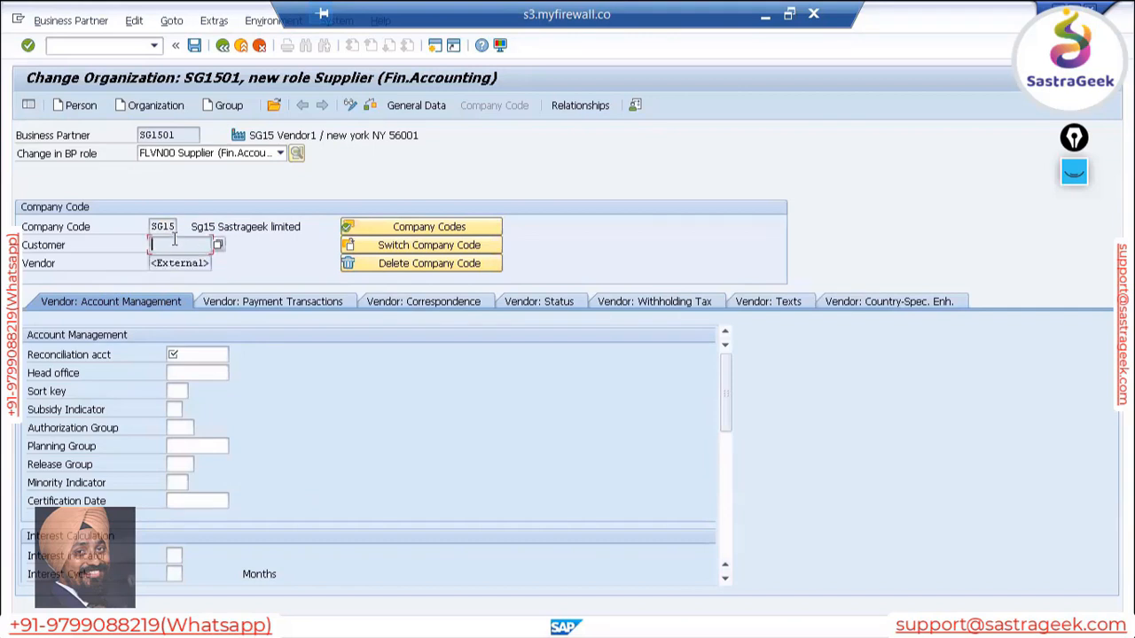
left_click_drag(153, 262, 218, 263)
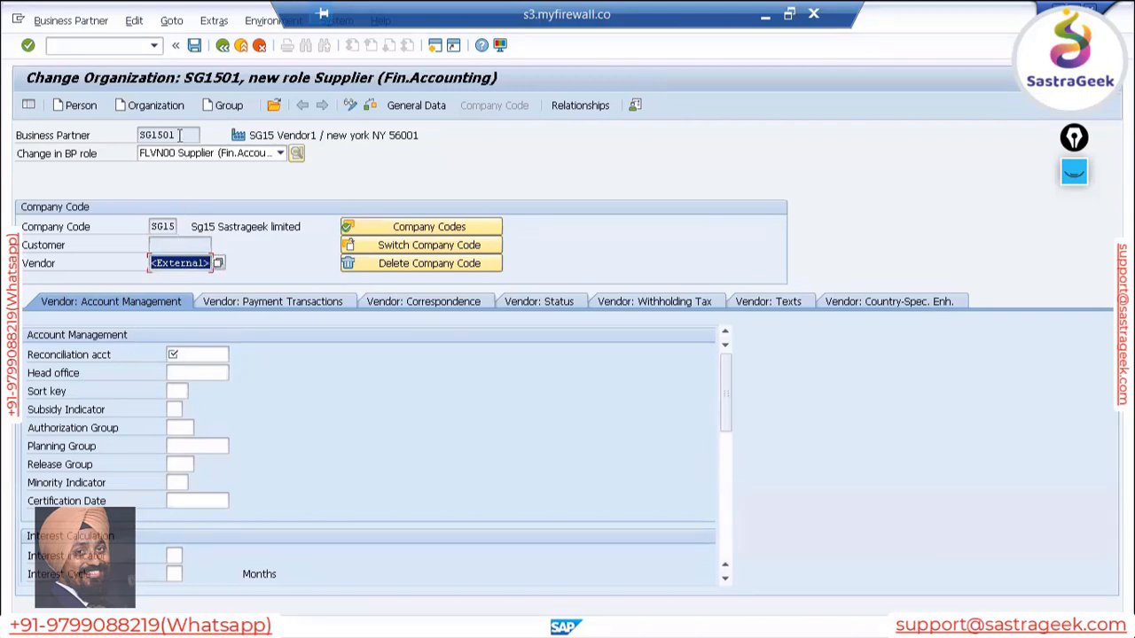
left_click_drag(180, 135, 122, 138)
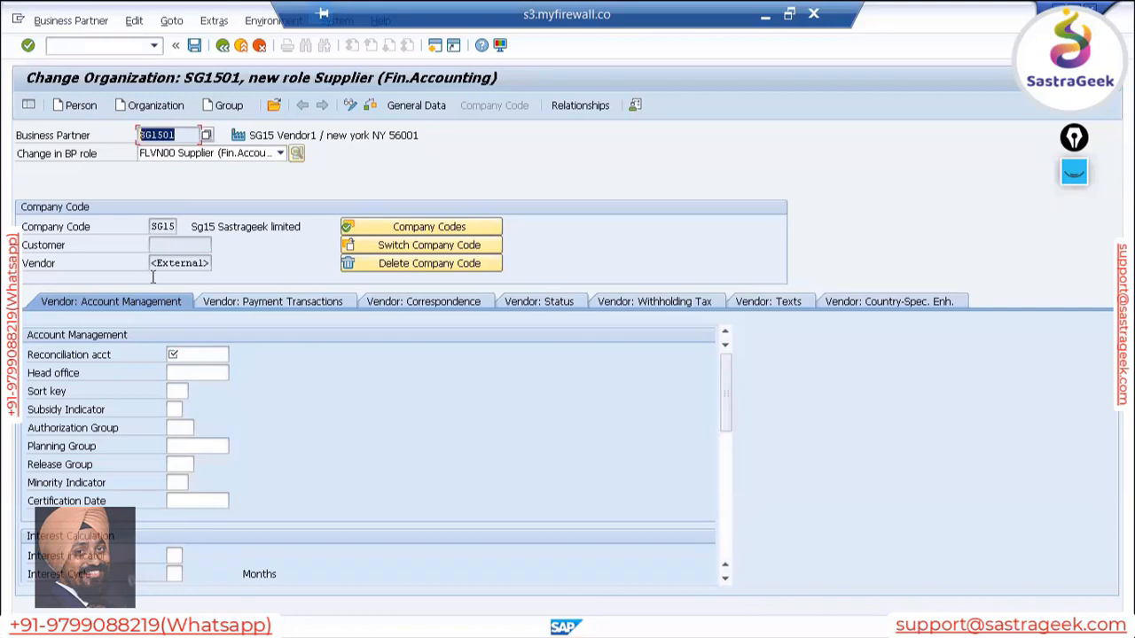
left_click_drag(154, 266, 216, 270)
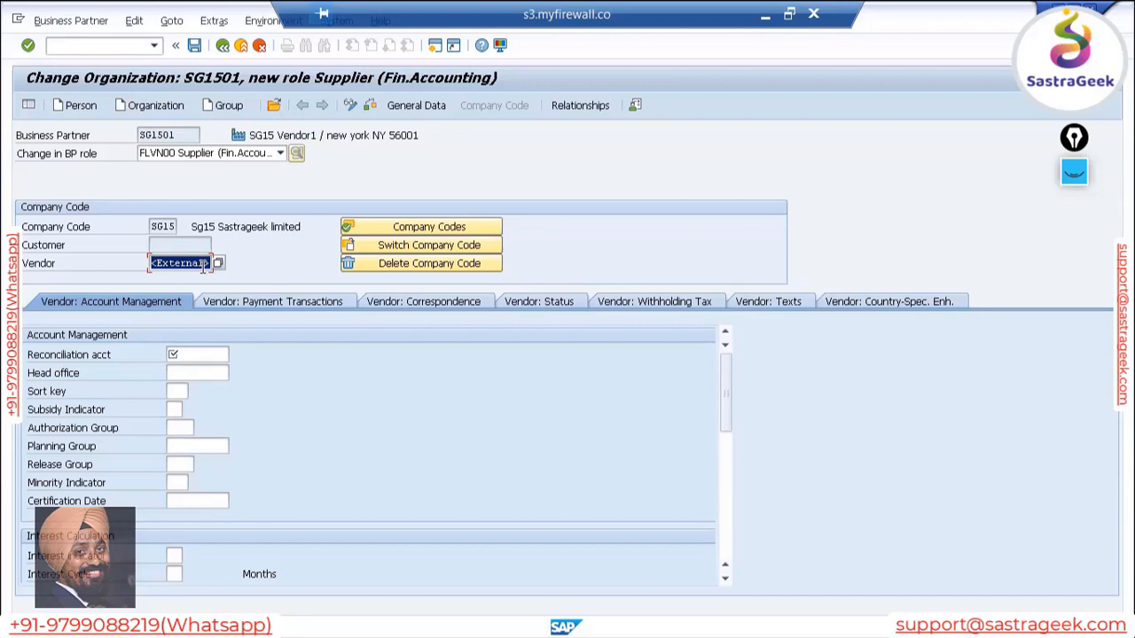
Set the reconciliation account to 21100000 Payables Domestic from the list of possible entries
left_click(182, 352)
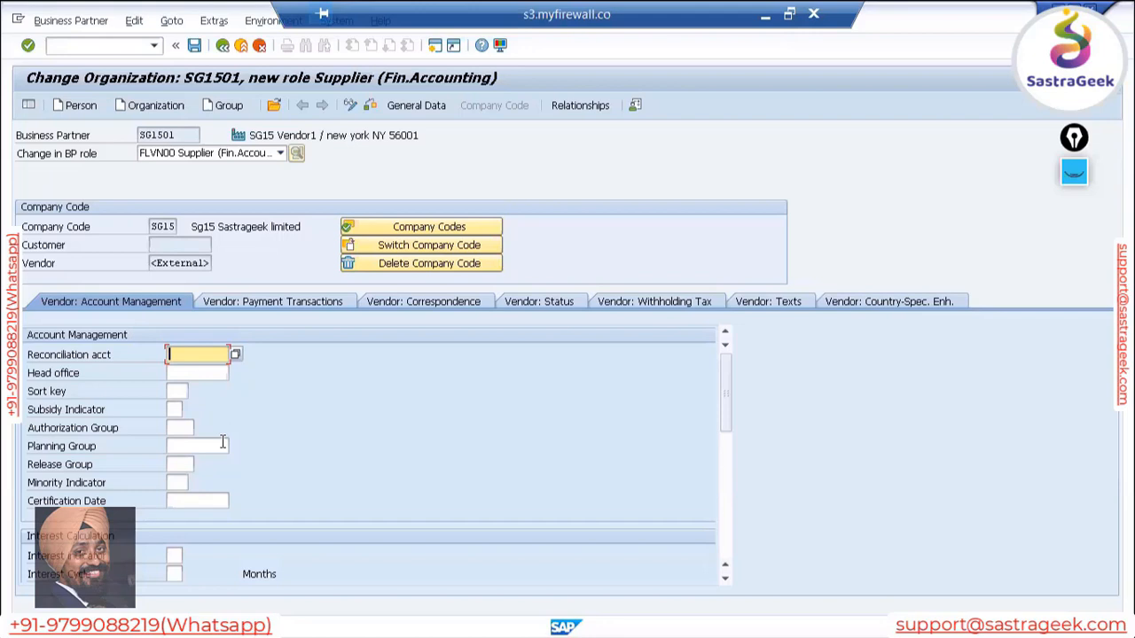
left_click(235, 354)
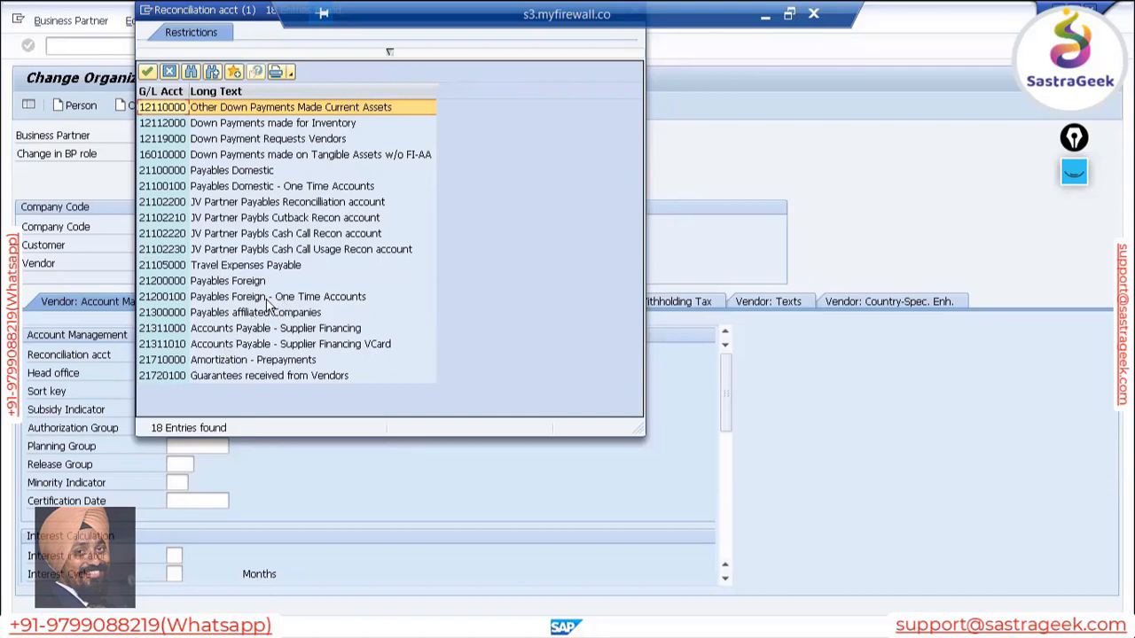
double_click(166, 172)
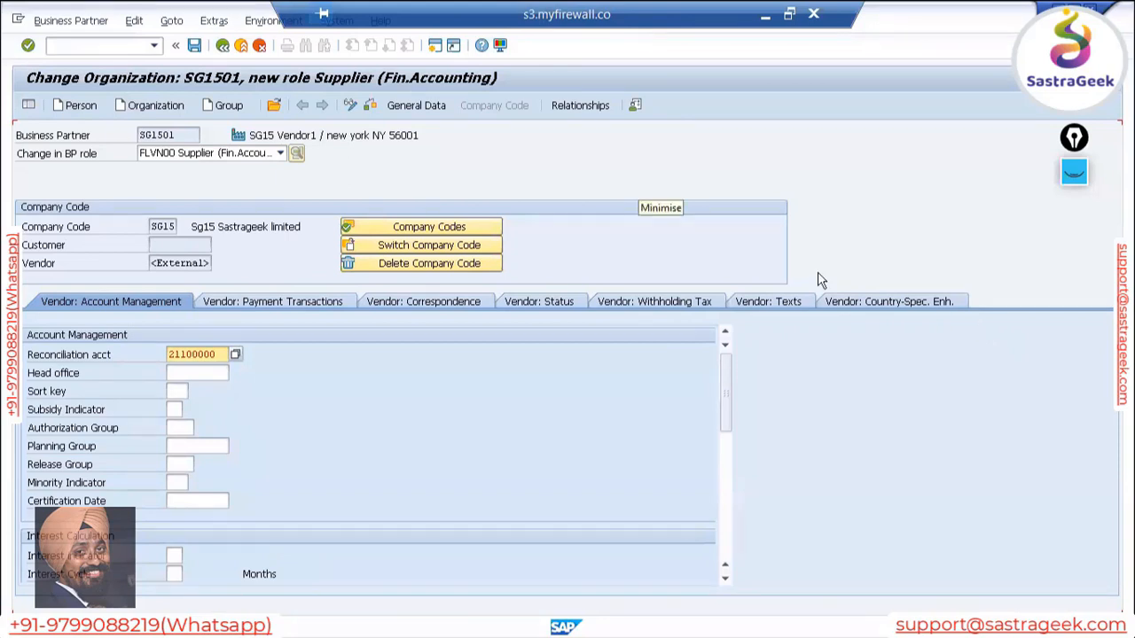
Switch to PowerPoint and handwrite V1, V2 and V3 in a column on the blank slide 16
key("alt+Tab")
key("alt+Tab")
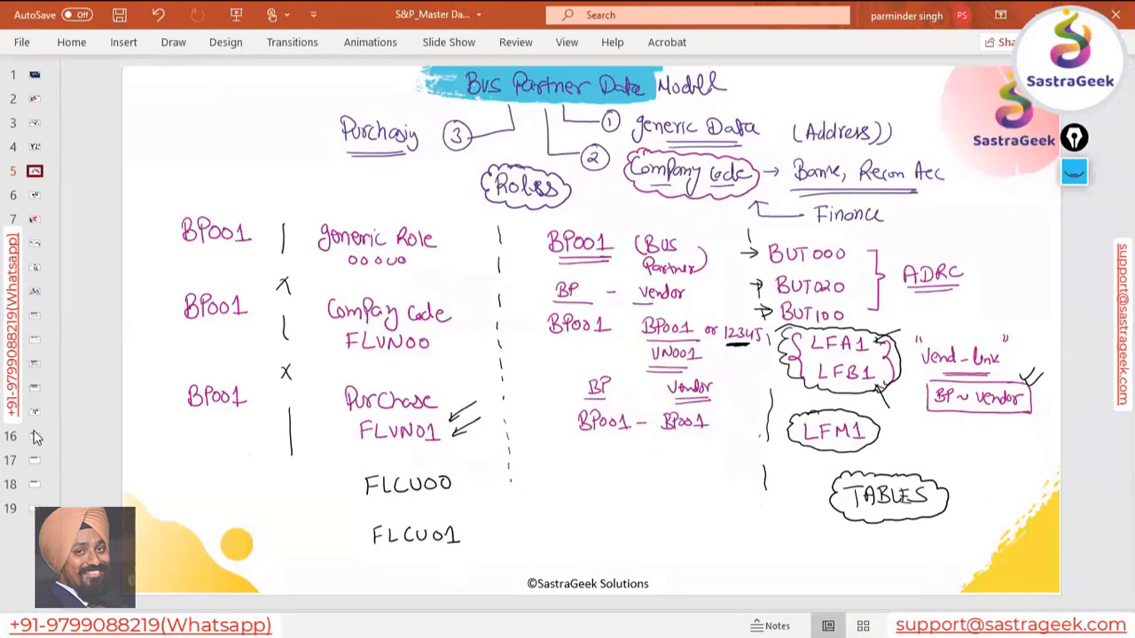
left_click(34, 438)
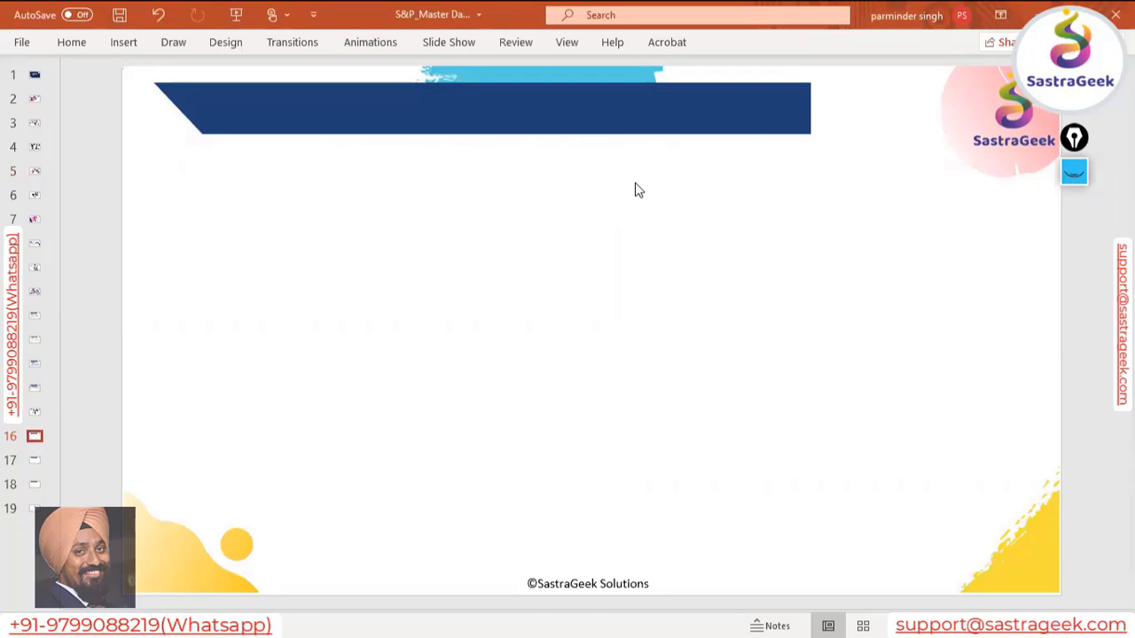
left_click(171, 41)
left_click(183, 85)
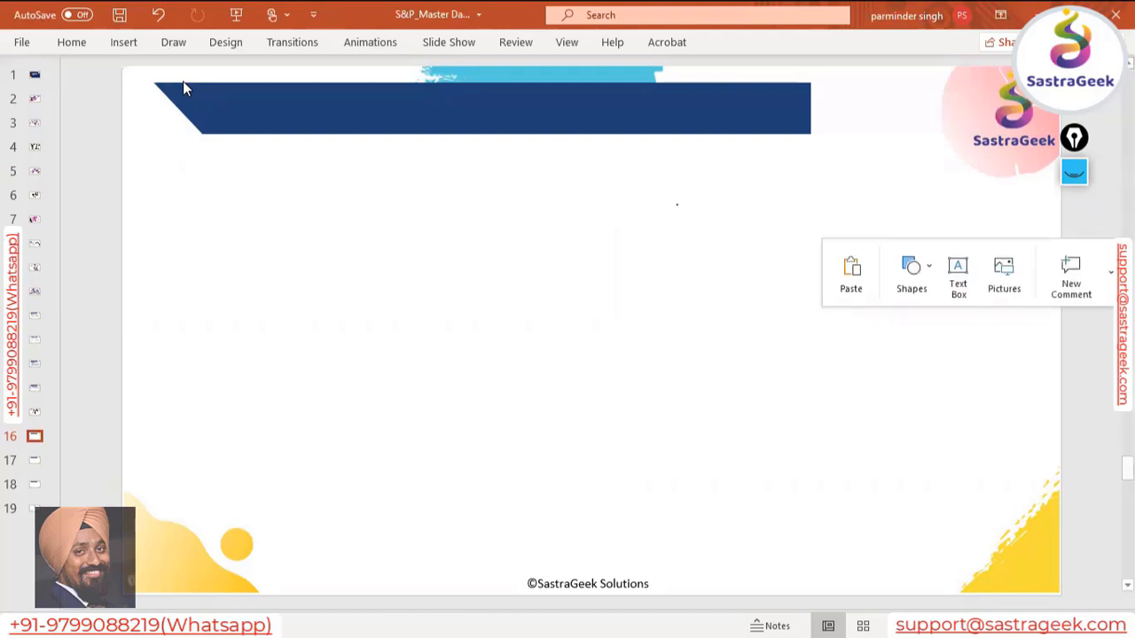
mouse_move(855, 175)
left_mouse_down()
mouse_move(879, 186)
mouse_move(868, 252)
left_mouse_up()
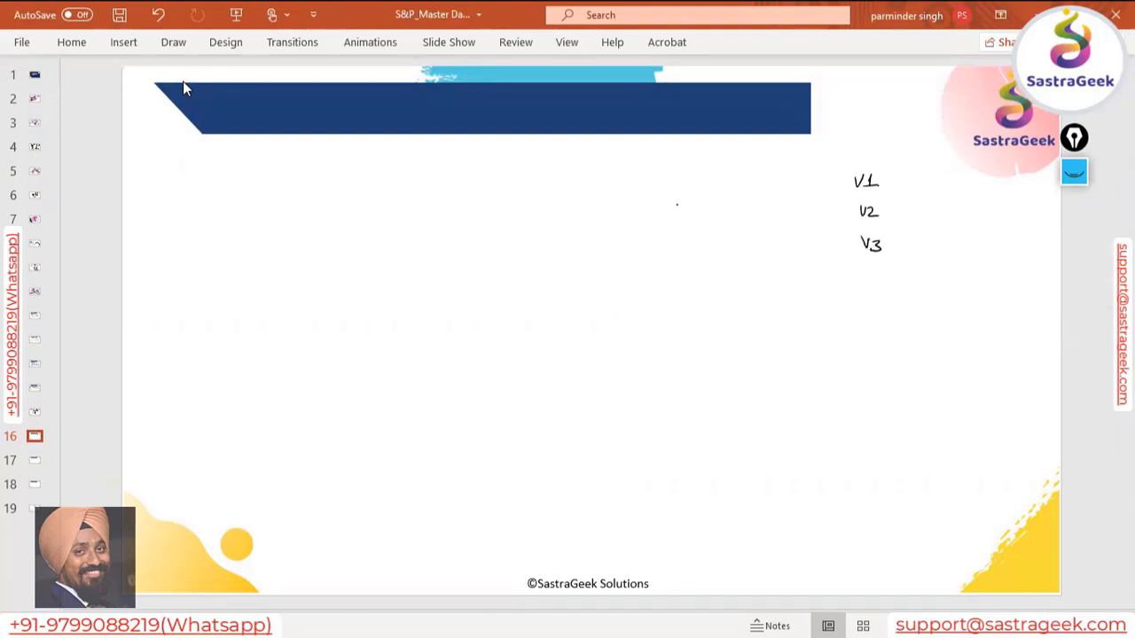
Draw an arrow pointing to each of V1, V2 and V3 and handwrite "Sub ledger" beside each one
mouse_move(915, 181)
left_mouse_down()
mouse_move(894, 181)
mouse_move(911, 253)
left_mouse_up()
mouse_move(947, 174)
left_mouse_down()
mouse_move(938, 188)
mouse_move(960, 188)
left_mouse_up()
mouse_move(963, 170)
left_mouse_down()
mouse_move(967, 186)
mouse_move(985, 172)
mouse_move(1006, 193)
left_mouse_up()
left_click_drag(1018, 187, 1040, 183)
mouse_move(954, 209)
left_mouse_down()
mouse_move(942, 222)
mouse_move(1025, 229)
mouse_move(1032, 216)
left_mouse_up()
mouse_move(956, 236)
left_mouse_down()
mouse_move(948, 251)
mouse_move(967, 250)
left_mouse_up()
mouse_move(970, 237)
left_mouse_down()
mouse_move(973, 252)
mouse_move(1001, 253)
left_mouse_up()
left_click_drag(1008, 240, 1013, 258)
left_click_drag(1018, 252, 1036, 247)
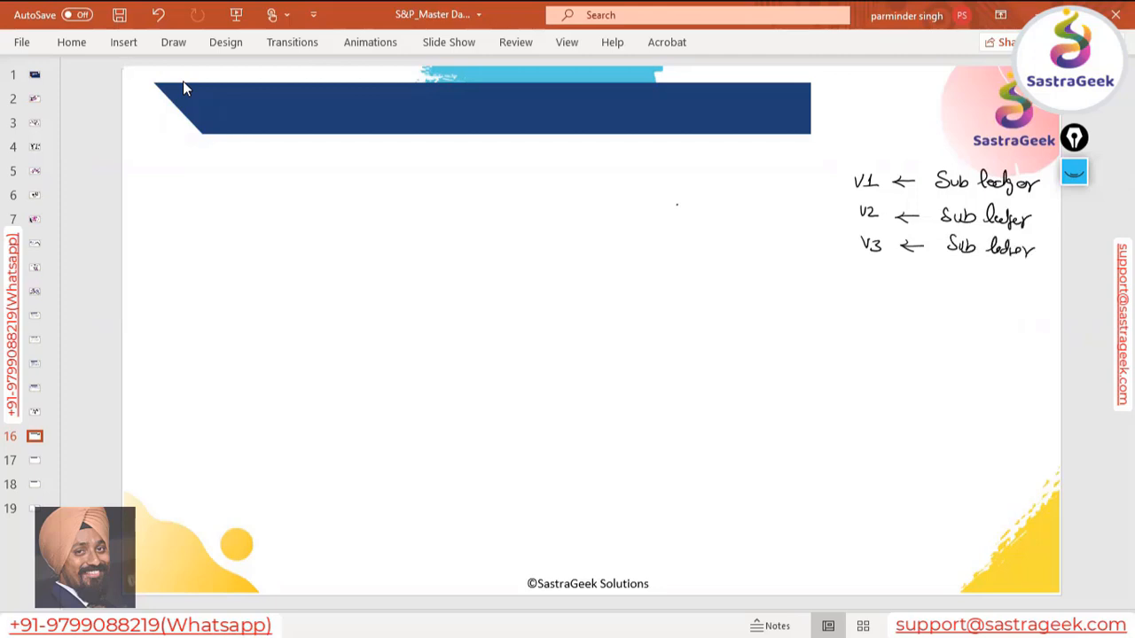